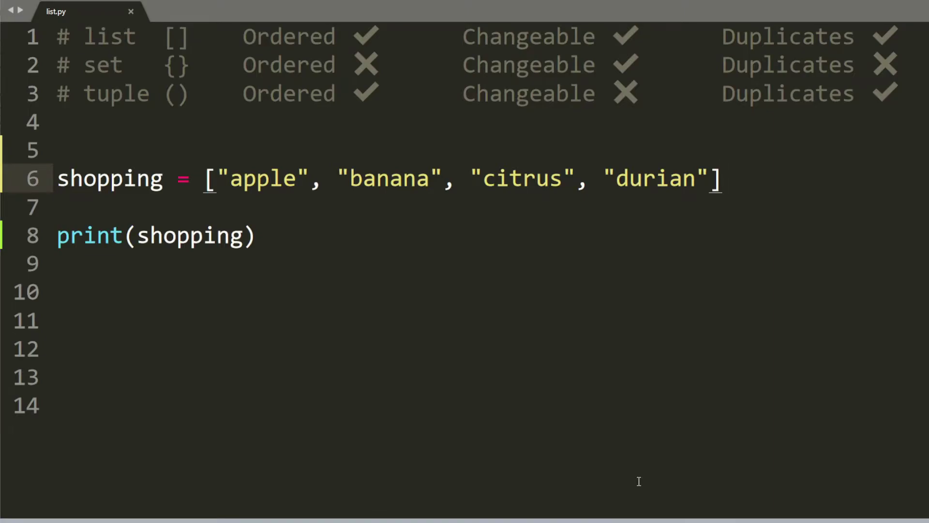
Highlight 'set' in the comment table and put the cursor before '[' on line 6
{"action": "mouse_move", "coordinate": [124, 66]}
{"action": "left_mouse_down"}
{"action": "mouse_move", "coordinate": [97, 66]}
{"action": "mouse_move", "coordinate": [137, 37]}
{"action": "left_mouse_up"}
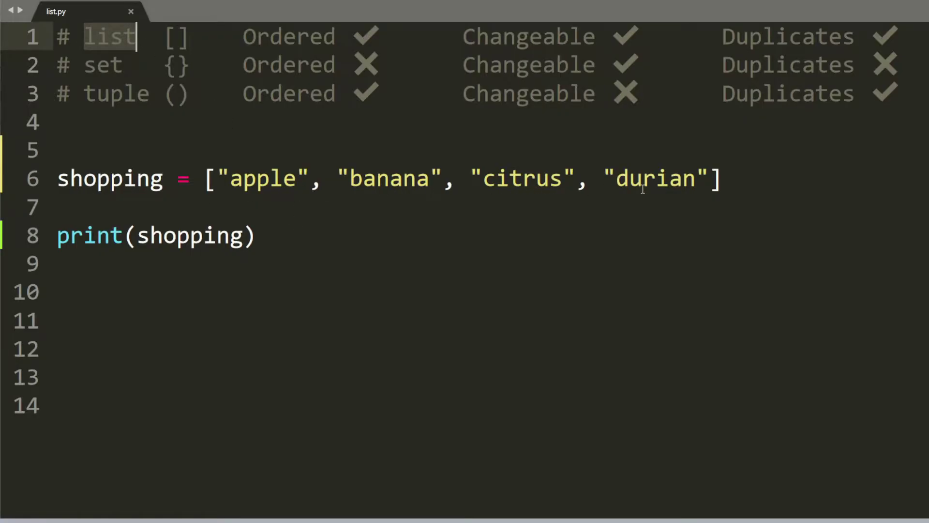
{"action": "left_click", "coordinate": [724, 186]}
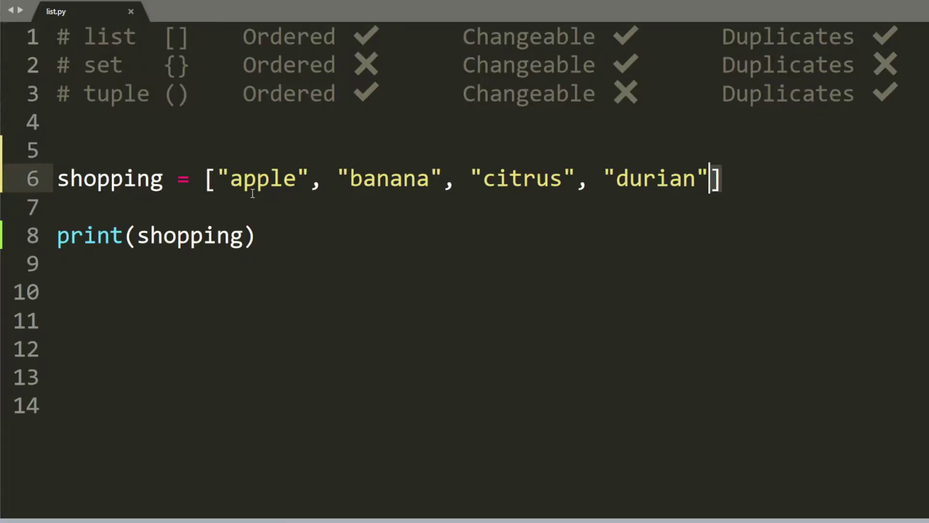
{"action": "left_click", "coordinate": [206, 181]}
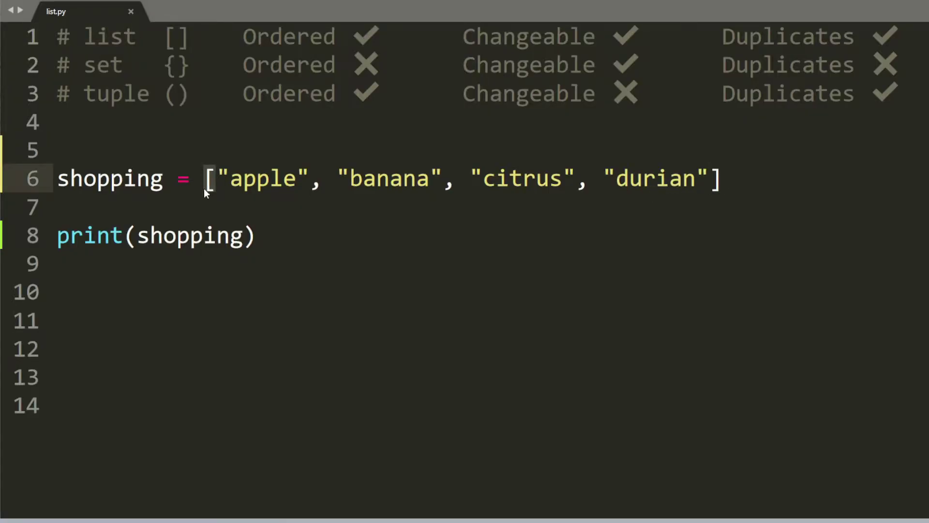
Remove the square brackets around the shopping items on line 6
{"action": "key", "text": "Delete"}
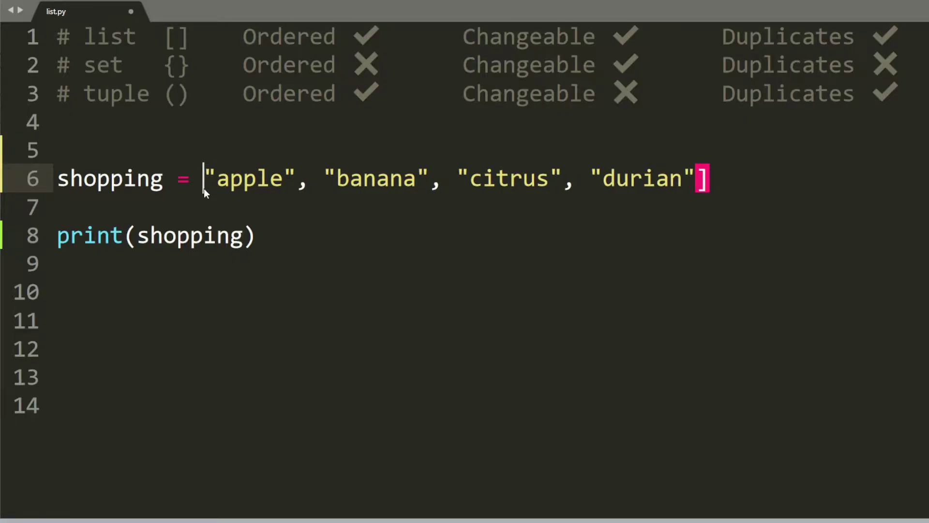
{"action": "type", "text": "{"}
{"action": "left_click", "coordinate": [728, 187]}
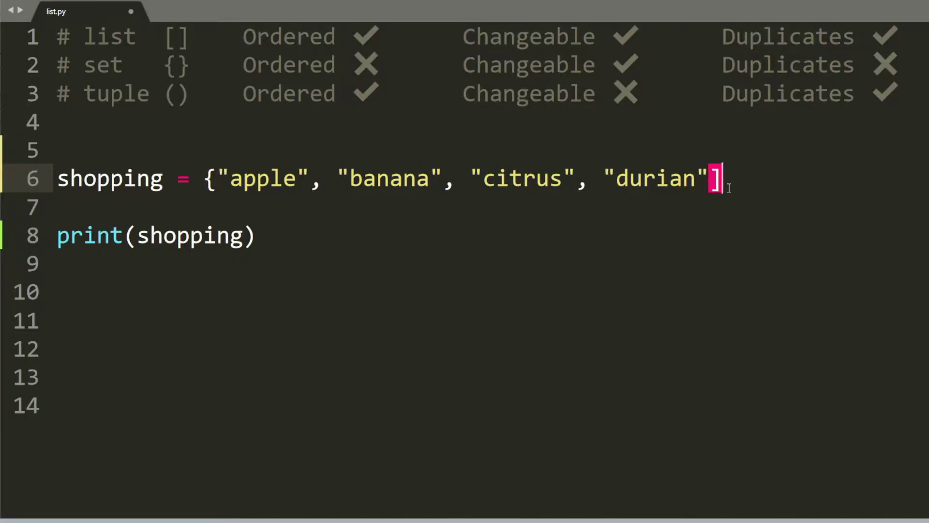
{"action": "key", "text": "BackSpace"}
{"action": "type", "text": "}"}
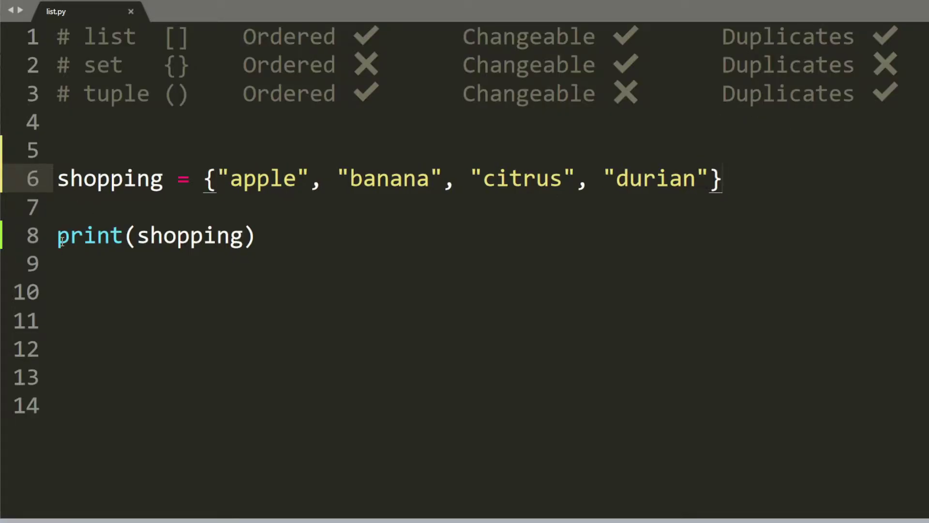
Run python list.py in the console, showing the set items in a different order
{"action": "key", "text": "alt+Tab"}
{"action": "key", "text": "Up"}
{"action": "key", "text": "Return"}
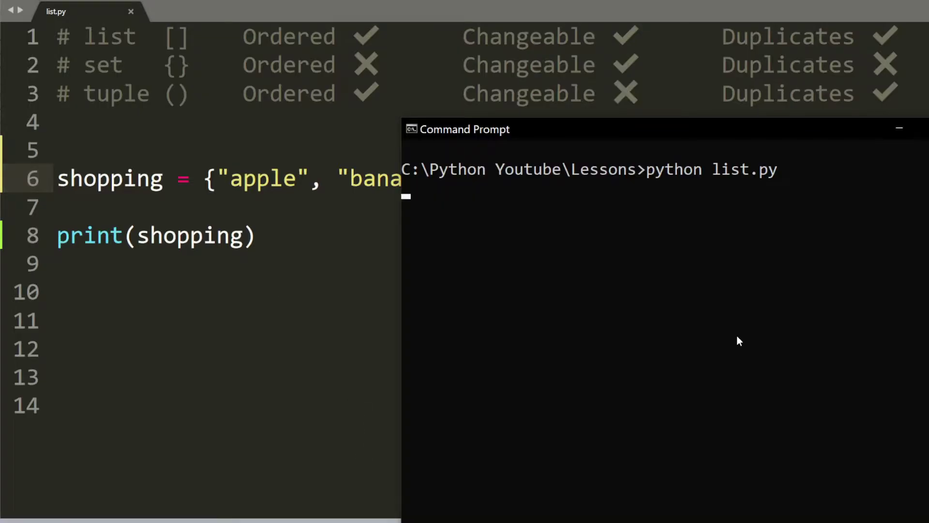
{"action": "left_click_drag", "start_coordinate": [642, 135], "coordinate": [608, 214]}
{"action": "left_click", "coordinate": [375, 272]}
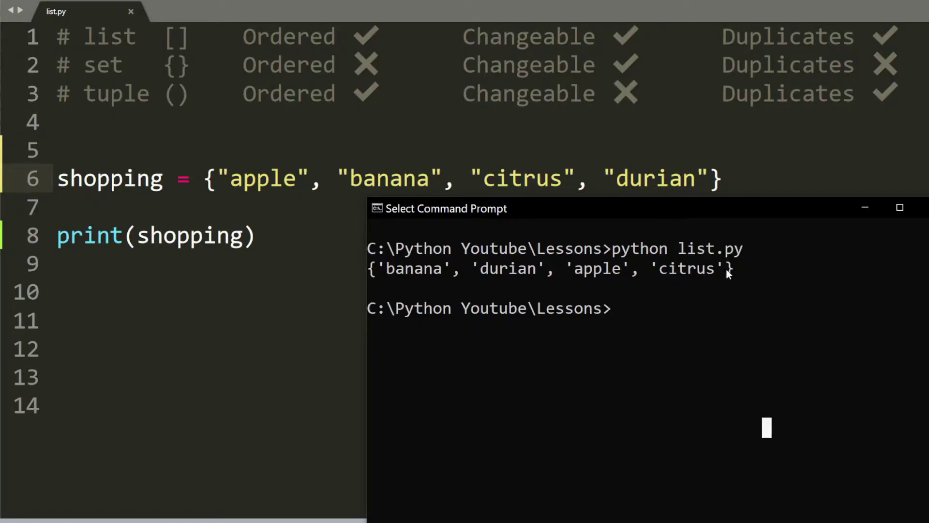
Highlight 'list' and 'Ordered' in the list and set rows of the comment table
{"action": "key", "text": "alt+Tab"}
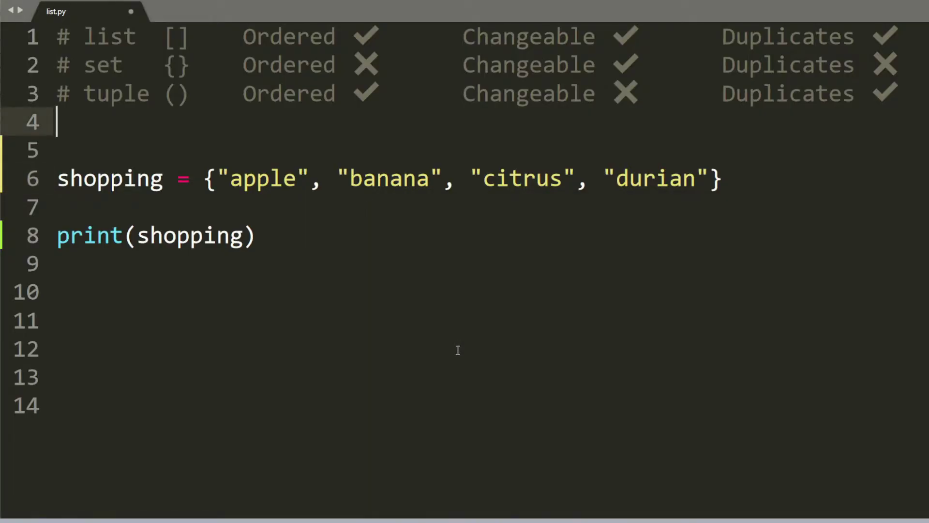
{"action": "left_click", "coordinate": [93, 65]}
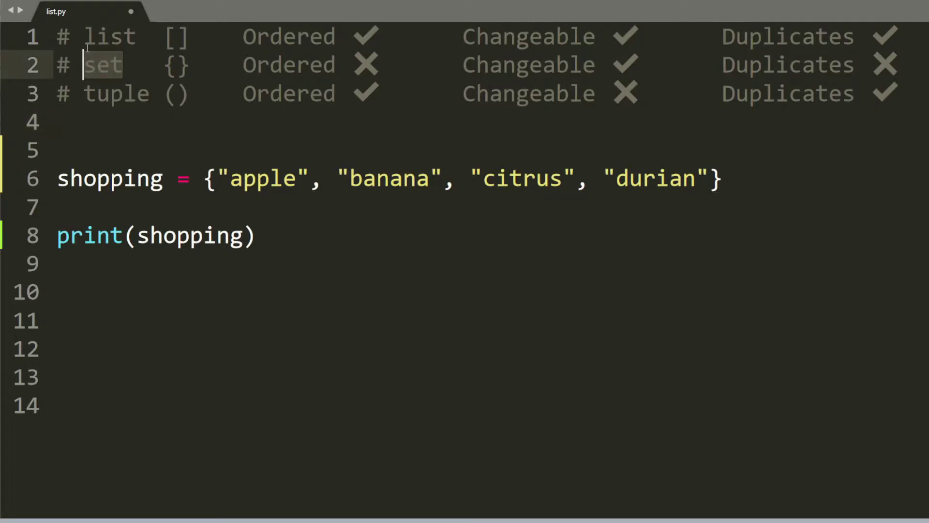
{"action": "left_click_drag", "start_coordinate": [85, 36], "coordinate": [137, 37]}
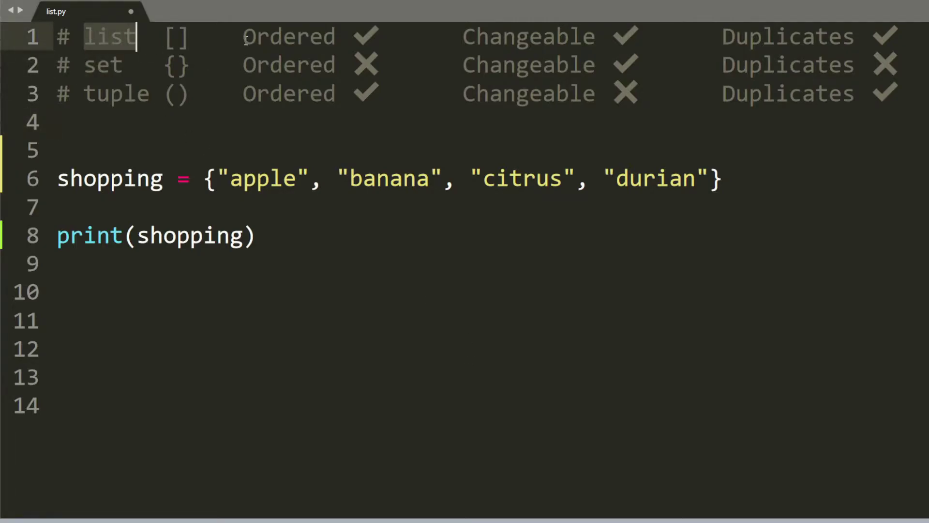
{"action": "left_click_drag", "start_coordinate": [244, 36], "coordinate": [336, 38]}
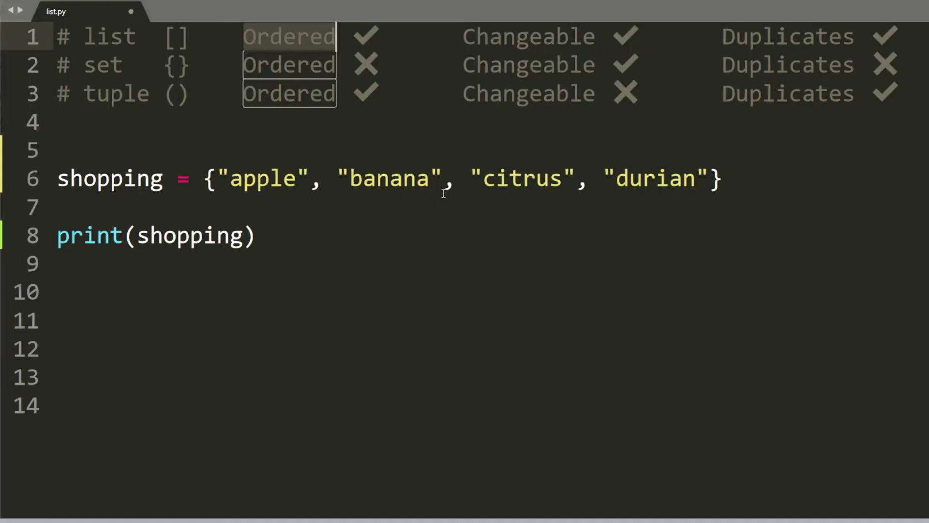
{"action": "left_click", "coordinate": [241, 65]}
{"action": "left_click_drag", "start_coordinate": [242, 66], "coordinate": [335, 65]}
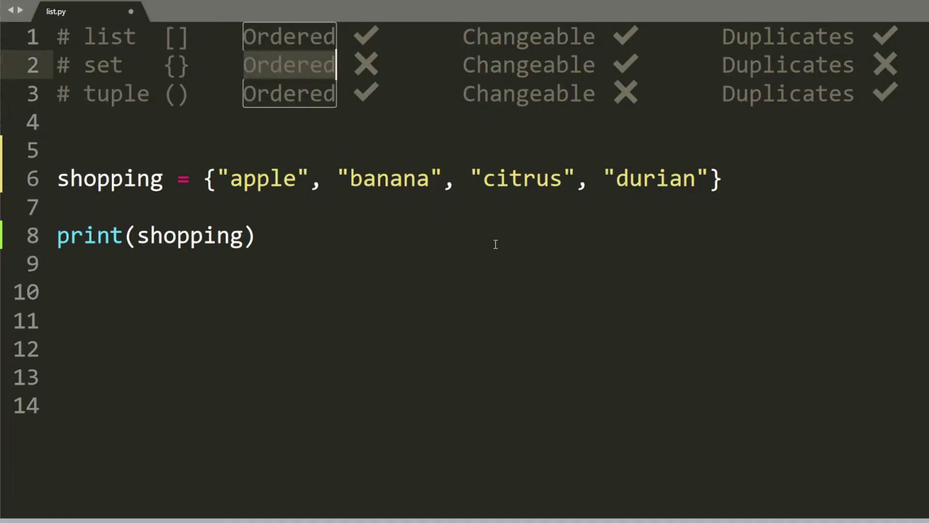
Change the print line to print(shopping[0]) and save
{"action": "left_click", "coordinate": [231, 236]}
{"action": "key", "text": "Right"}
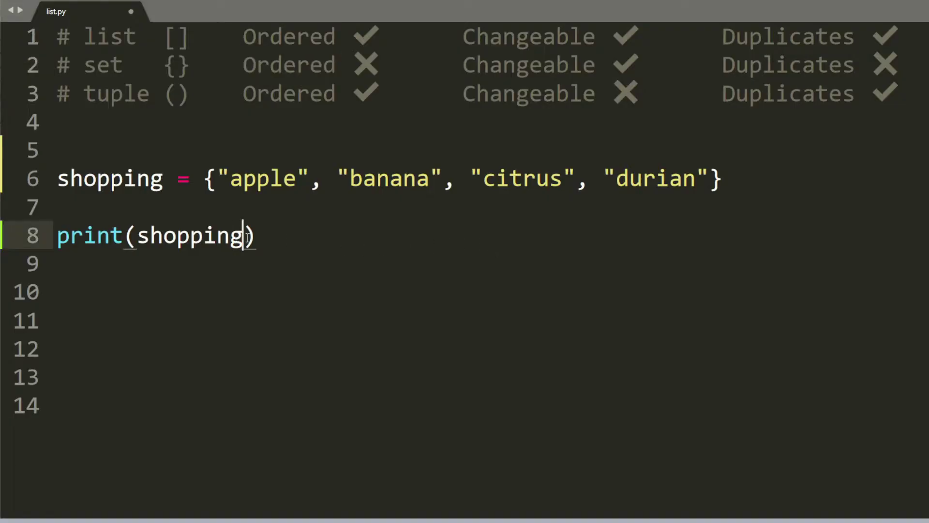
{"action": "type", "text": "[0"}
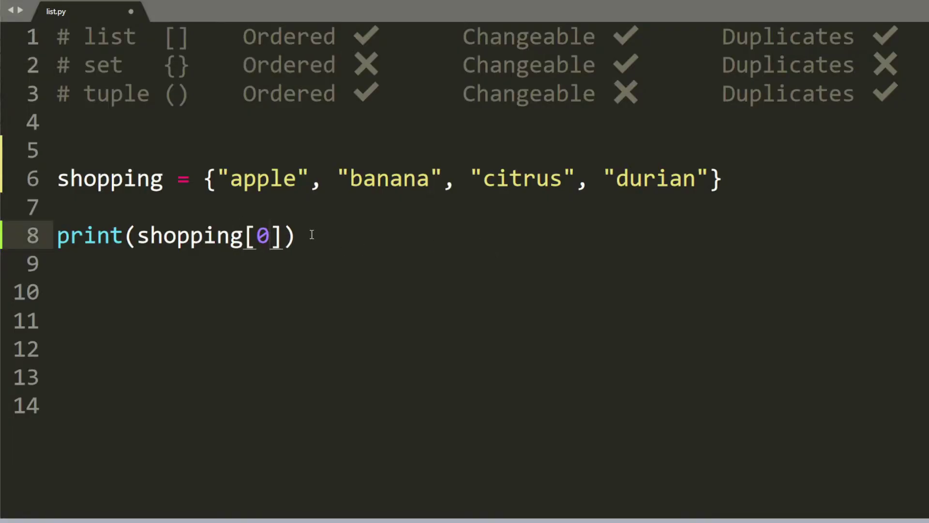
{"action": "key", "text": "ctrl+s"}
{"action": "left_click_drag", "start_coordinate": [138, 236], "coordinate": [280, 236]}
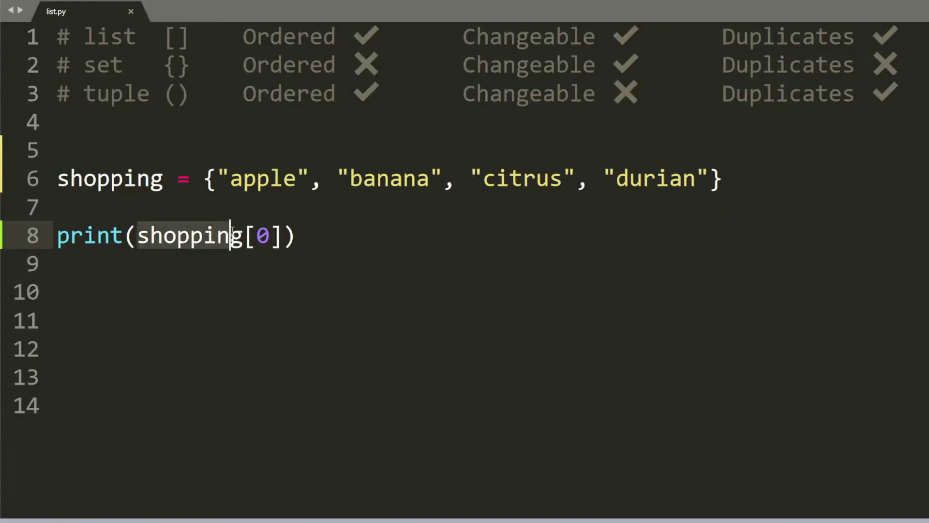
{"action": "left_click", "coordinate": [295, 239]}
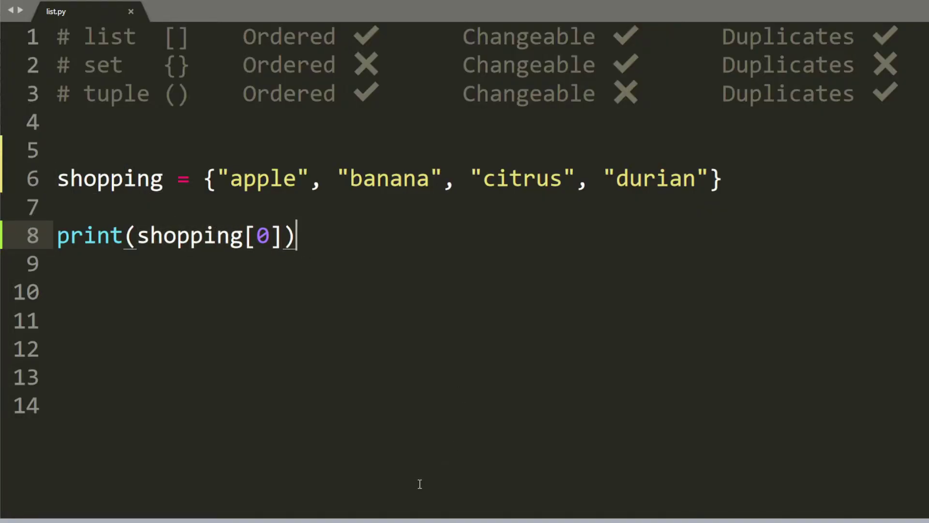
Run list.py, then highlight 'Ordered' and 'list' in the comment table
{"action": "key", "text": "alt+Tab"}
{"action": "key", "text": "Up"}
{"action": "key", "text": "Return"}
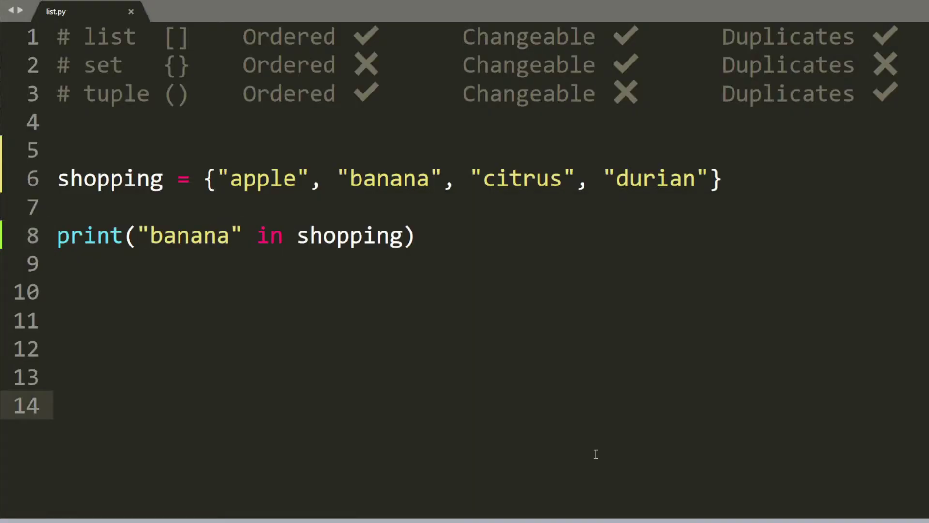
{"action": "left_click_drag", "start_coordinate": [243, 65], "coordinate": [336, 66]}
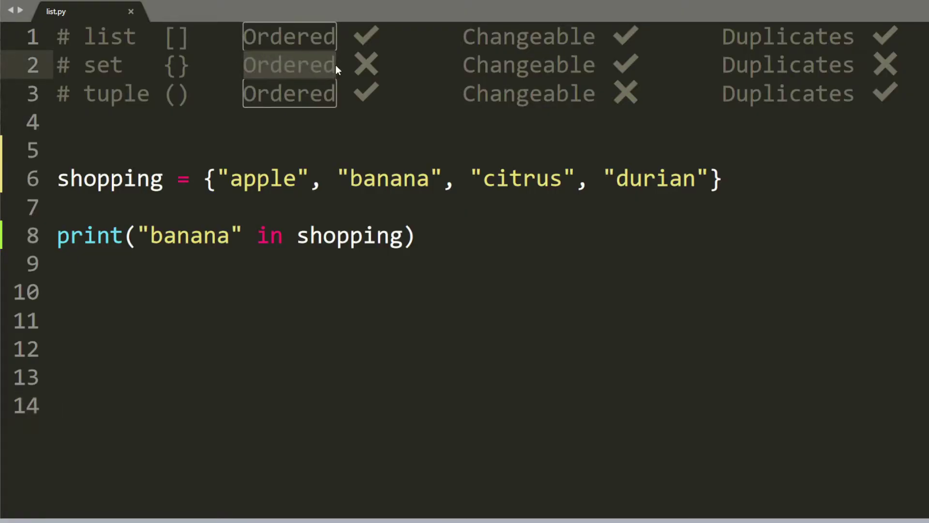
{"action": "left_click_drag", "start_coordinate": [136, 36], "coordinate": [84, 36]}
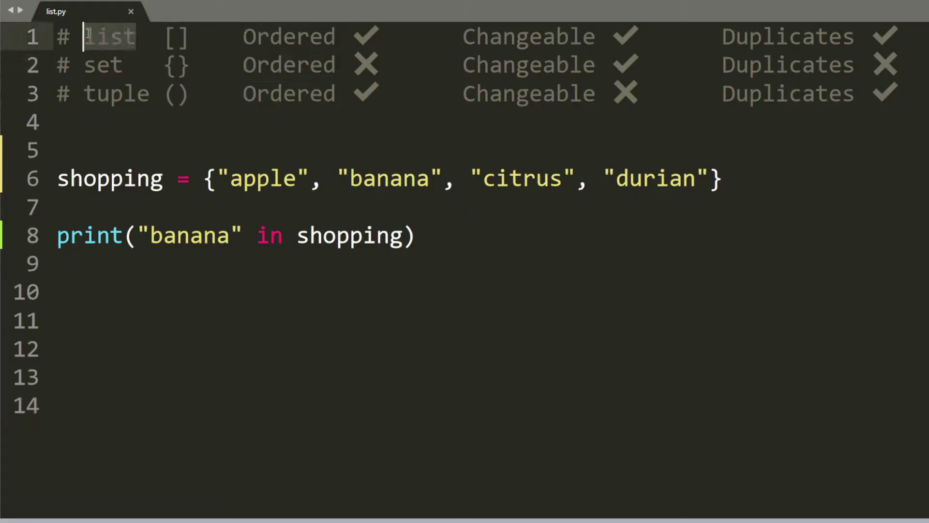
{"action": "left_click", "coordinate": [349, 302]}
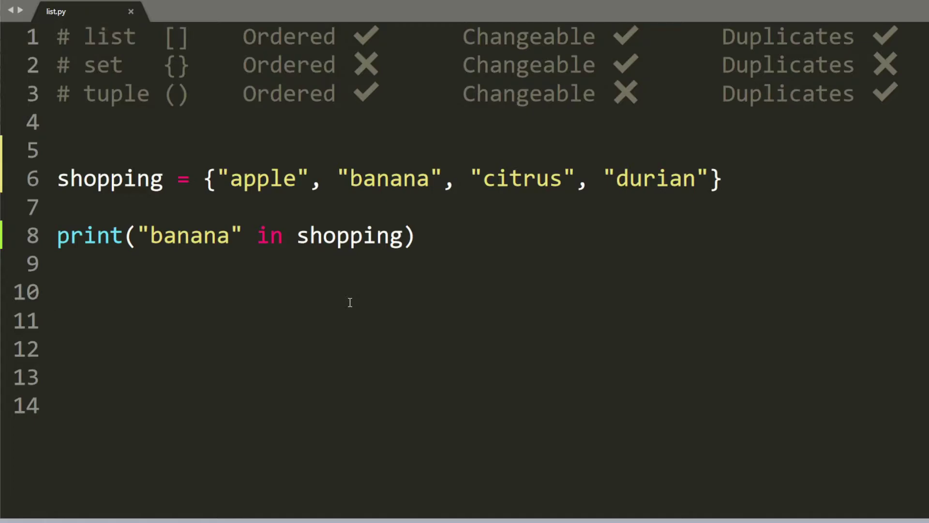
Highlight 'banana' and 'shopping' in the membership check, then 'set' and 'list'
{"action": "left_click_drag", "start_coordinate": [148, 236], "coordinate": [231, 235]}
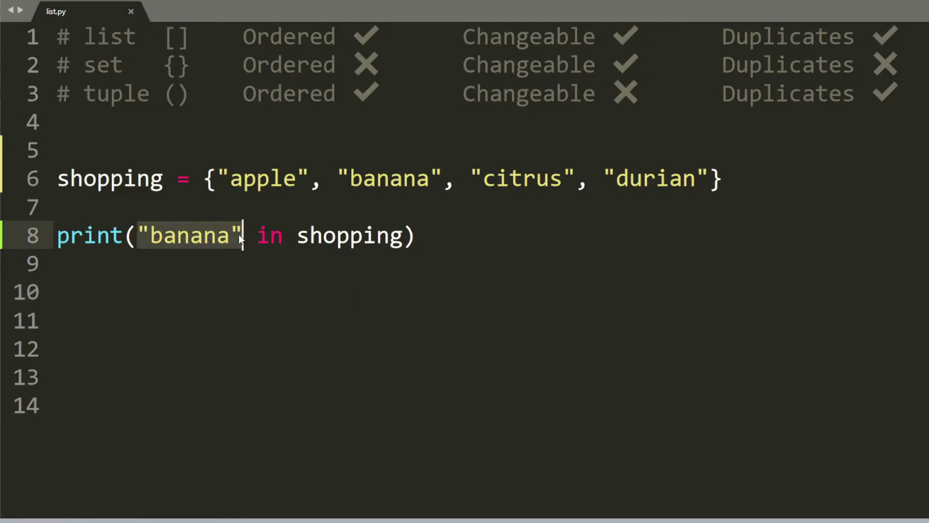
{"action": "mouse_move", "coordinate": [296, 236]}
{"action": "left_mouse_down"}
{"action": "mouse_move", "coordinate": [404, 235]}
{"action": "mouse_move", "coordinate": [150, 236]}
{"action": "left_mouse_up"}
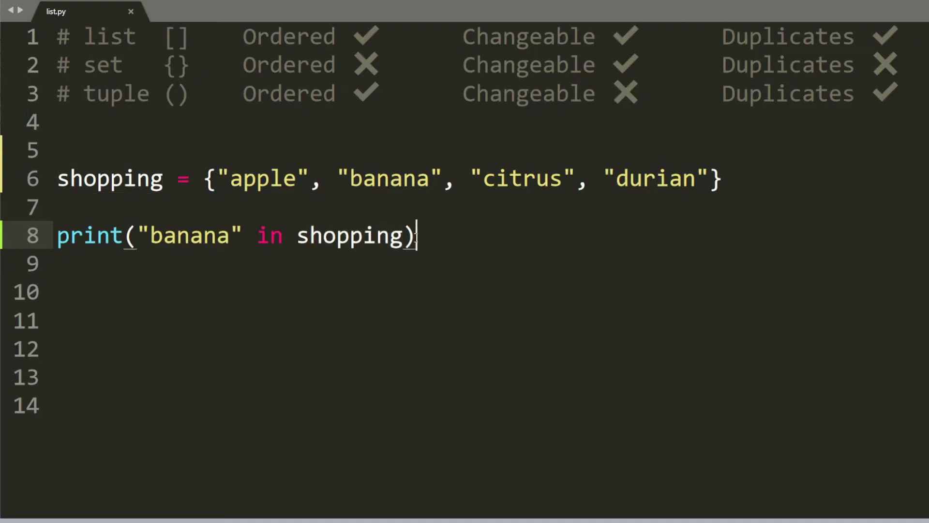
{"action": "double_click", "coordinate": [108, 65]}
{"action": "double_click", "coordinate": [126, 34]}
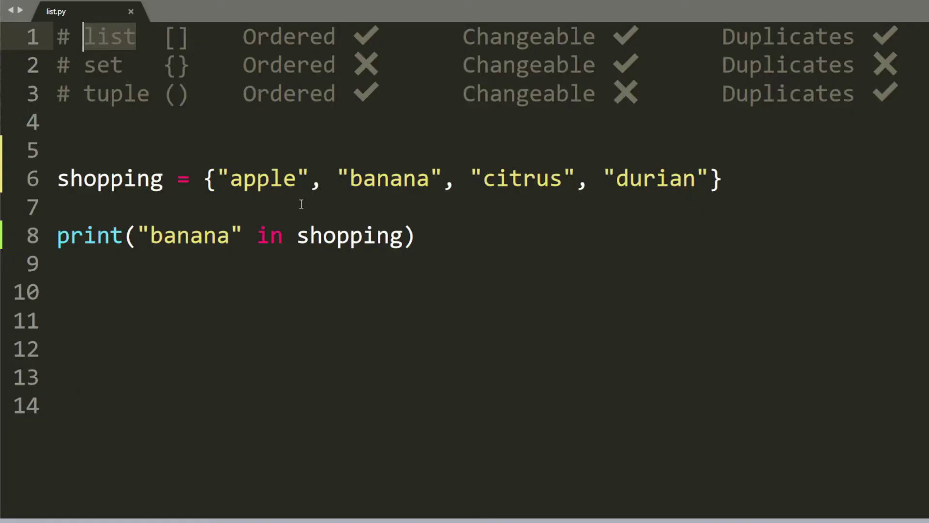
Rerun list.py to print True, then remove the print statement on line 8
{"action": "left_click", "coordinate": [353, 291]}
{"action": "key", "text": "alt+Tab"}
{"action": "key", "text": "Up"}
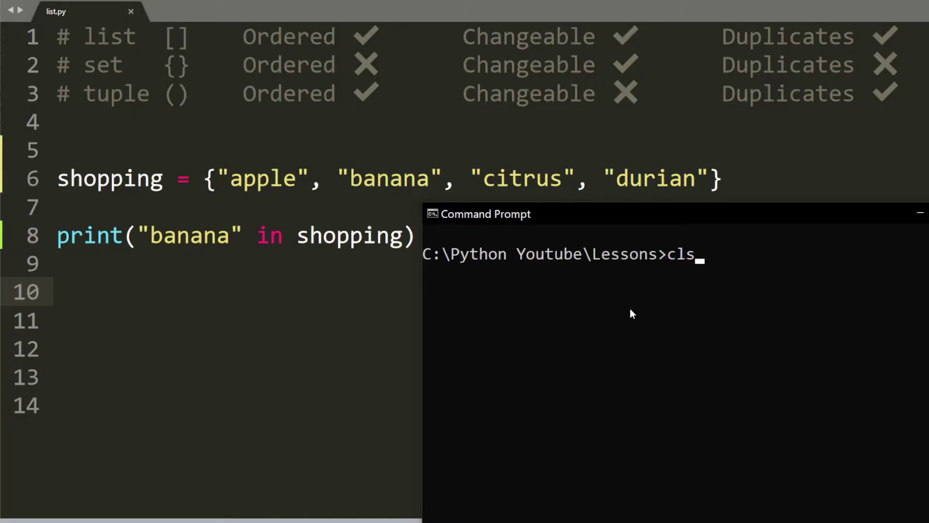
{"action": "key", "text": "Up"}
{"action": "key", "text": "Return"}
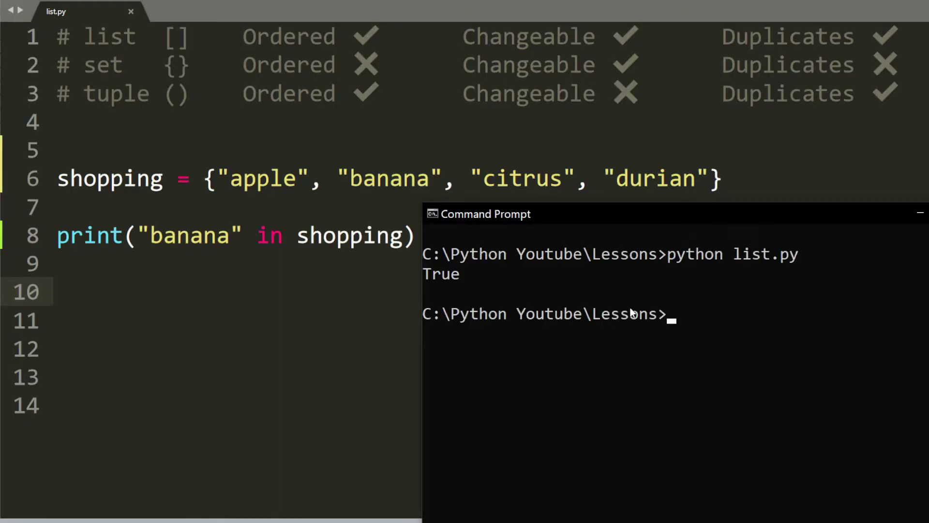
{"action": "key", "text": "alt+Tab"}
{"action": "key", "text": "ctrl+z"}
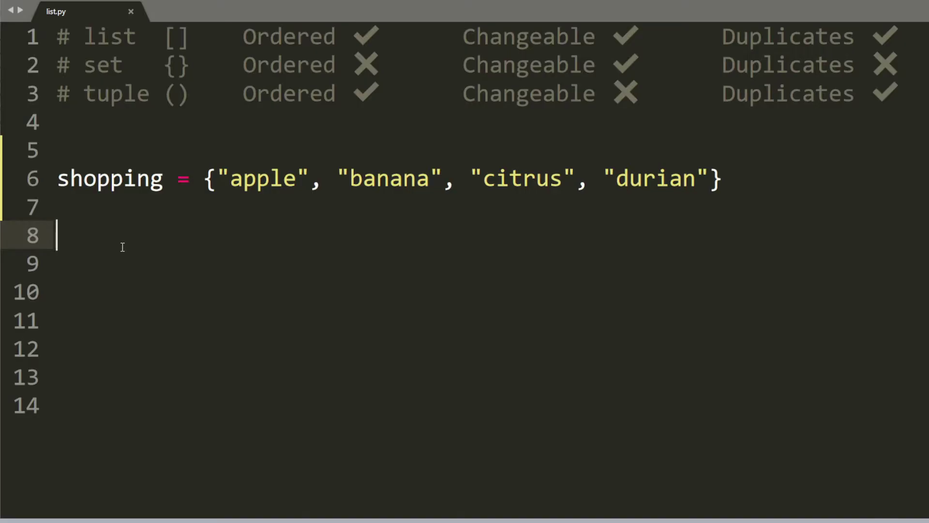
{"action": "type", "text": "sho"}
Add "eggplant" to the shopping set, print shopping on a new line, and save
{"action": "key", "text": "Tab"}
{"action": "type", "text": ".add(\""}
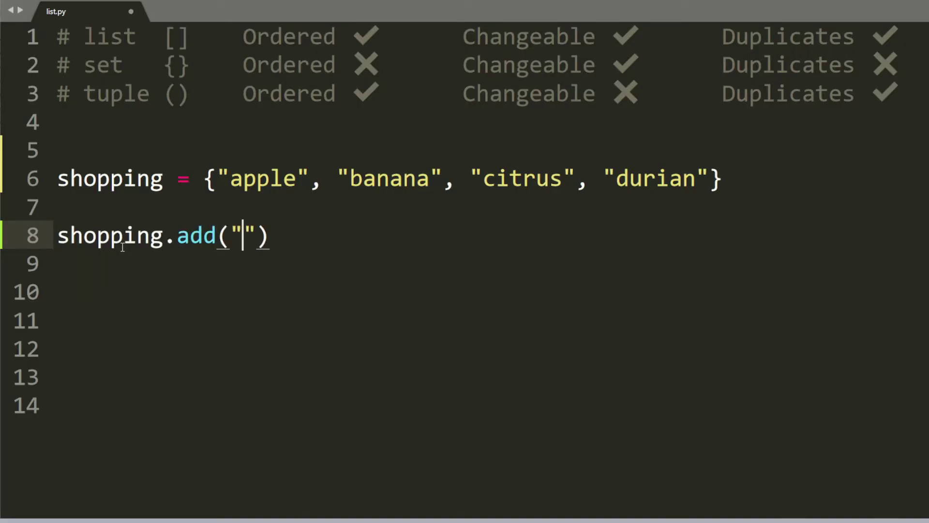
{"action": "type", "text": "eggplant"}
{"action": "key", "text": "ctrl+s"}
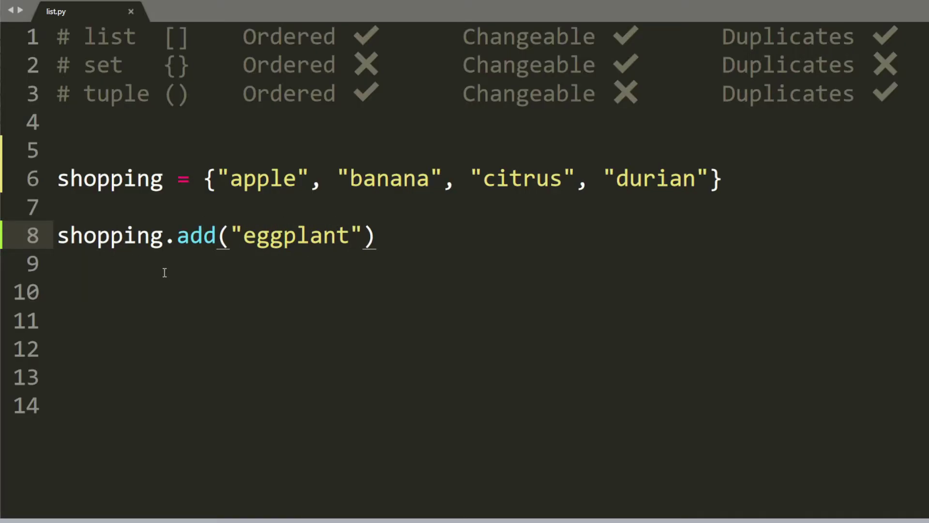
{"action": "key", "text": "Return"}
{"action": "key", "text": "Return"}
{"action": "type", "text": "print(s"}
{"action": "key", "text": "Tab"}
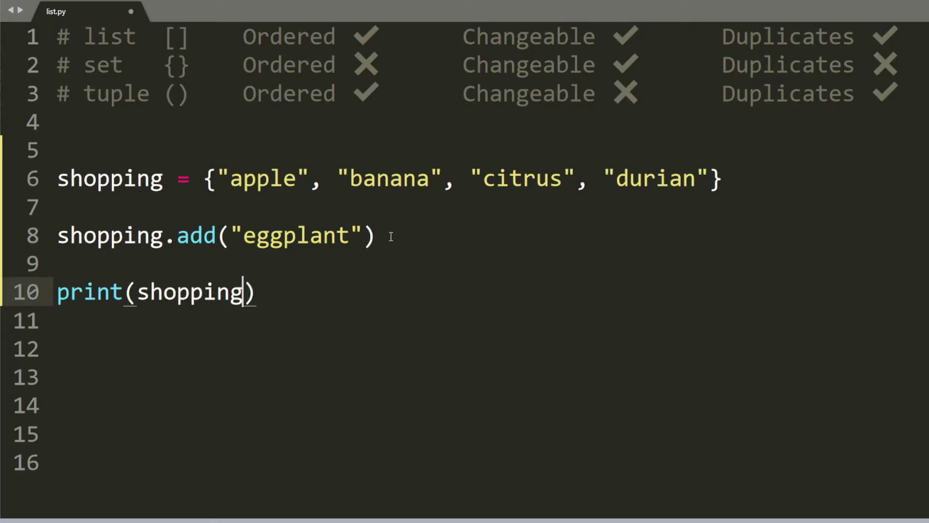
{"action": "key", "text": "ctrl+s"}
Rerun list.py and highlight eggplant among the five printed set items
{"action": "key", "text": "alt+Tab"}
{"action": "key", "text": "Up"}
{"action": "key", "text": "Return"}
{"action": "left_click", "coordinate": [747, 433]}
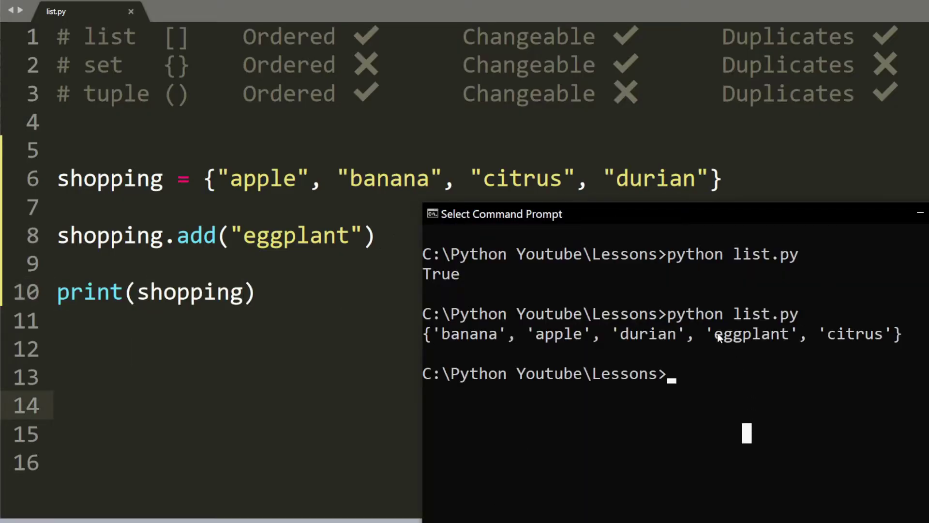
{"action": "left_click_drag", "start_coordinate": [707, 334], "coordinate": [799, 335]}
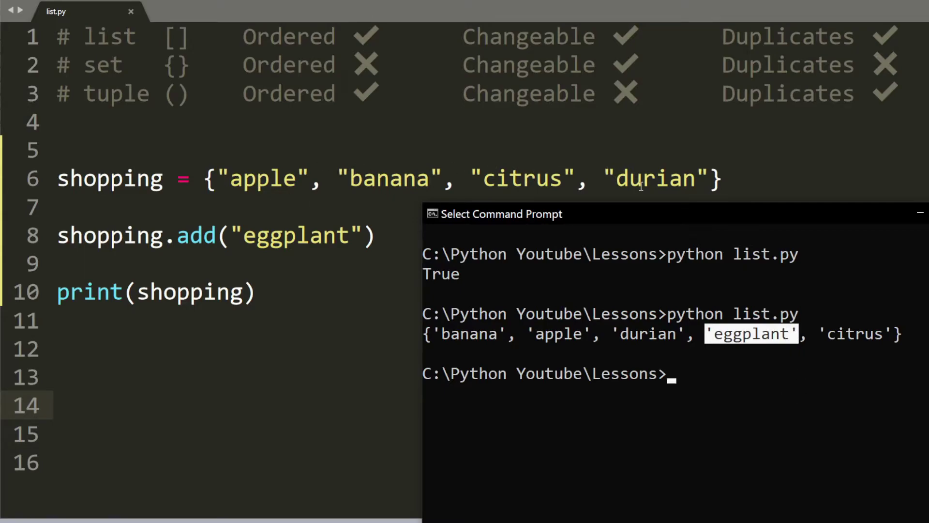
{"action": "left_click_drag", "start_coordinate": [440, 334], "coordinate": [897, 335]}
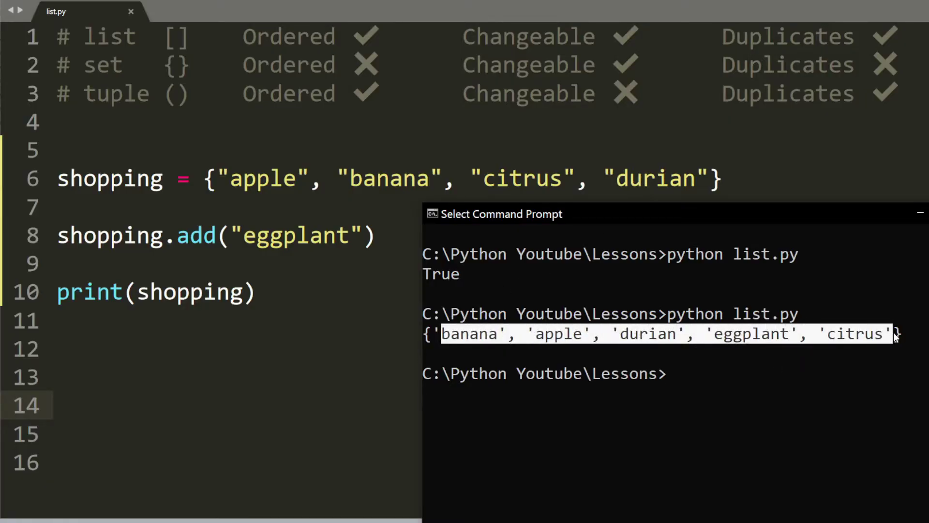
{"action": "left_click", "coordinate": [493, 392]}
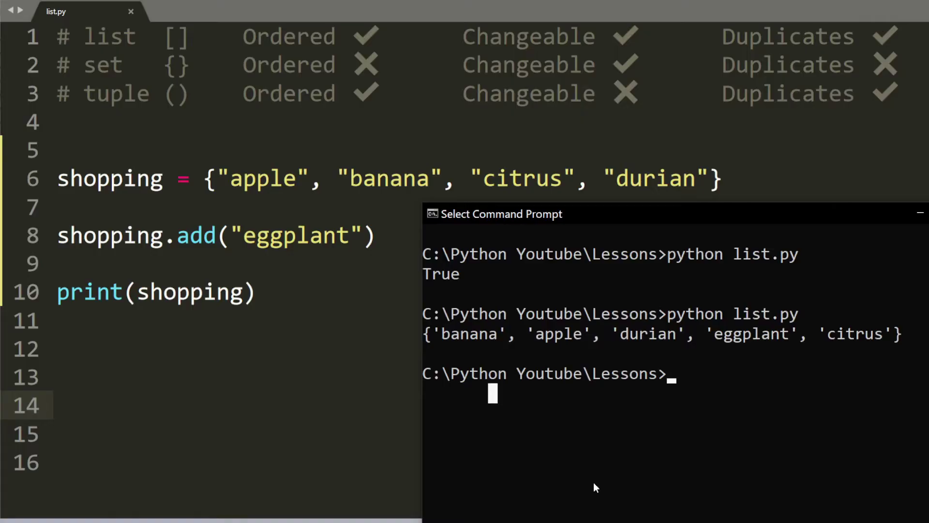
Change line 8 to shopping.remove("banana") and save
{"action": "key", "text": "alt+Tab"}
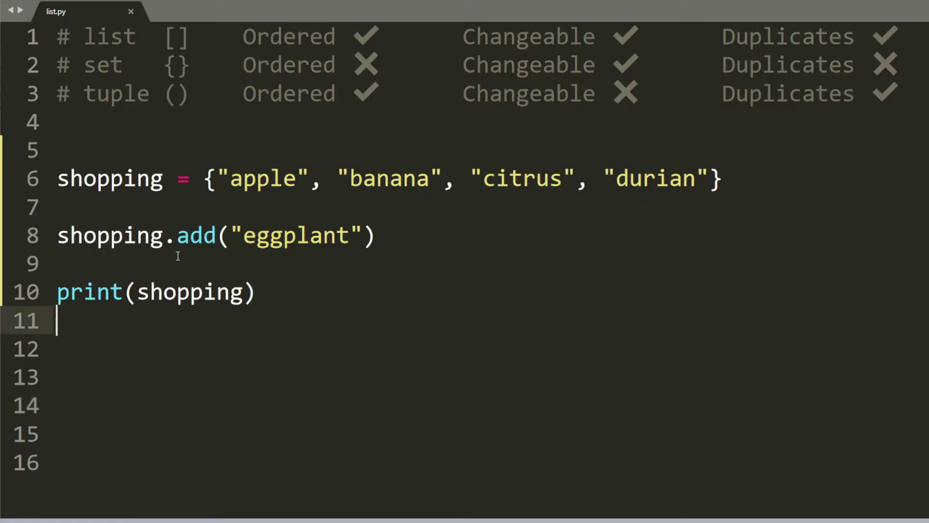
{"action": "double_click", "coordinate": [217, 235]}
{"action": "type", "text": "remov"}
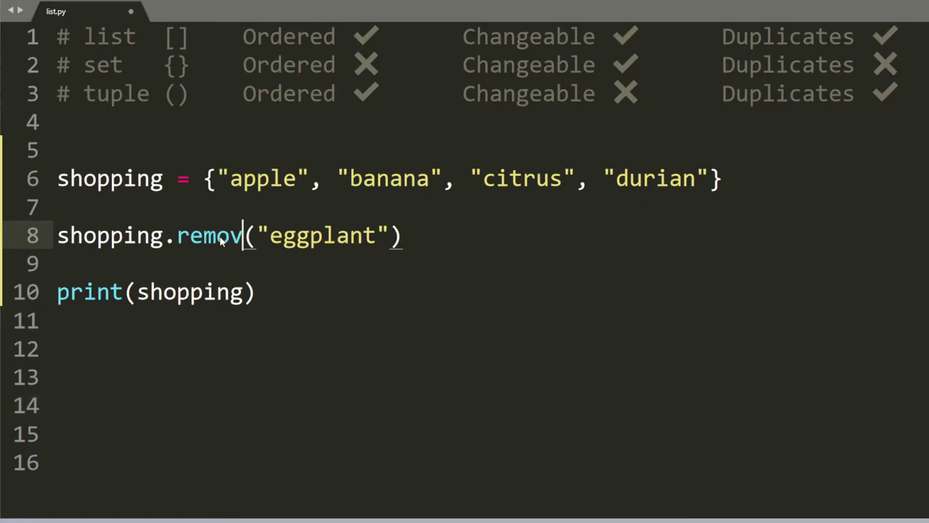
{"action": "type", "text": "e"}
{"action": "left_click_drag", "start_coordinate": [284, 235], "coordinate": [391, 236]}
{"action": "type", "text": "bana"}
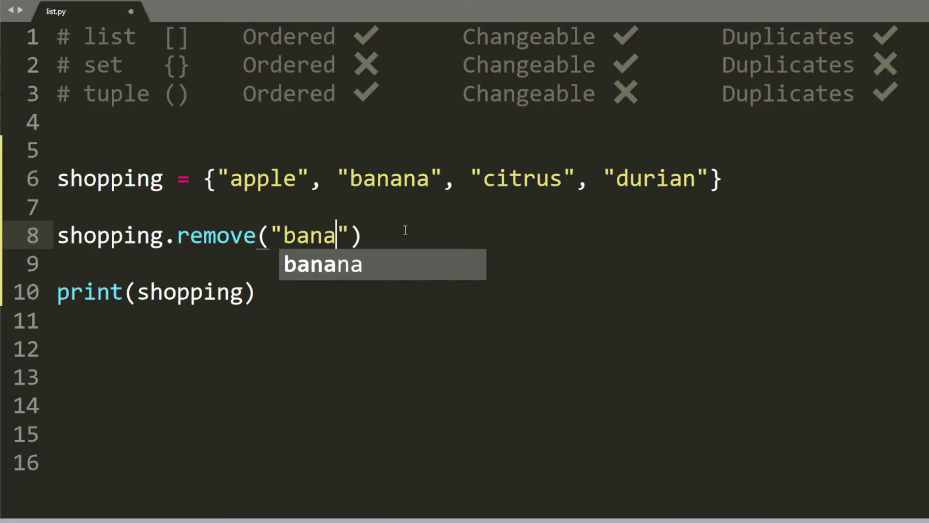
{"action": "type", "text": "na"}
{"action": "key", "text": "ctrl+s"}
Rerun list.py and highlight the remaining items: citrus, durian and apple
{"action": "key", "text": "alt+Tab"}
{"action": "key", "text": "Up"}
{"action": "key", "text": "Return"}
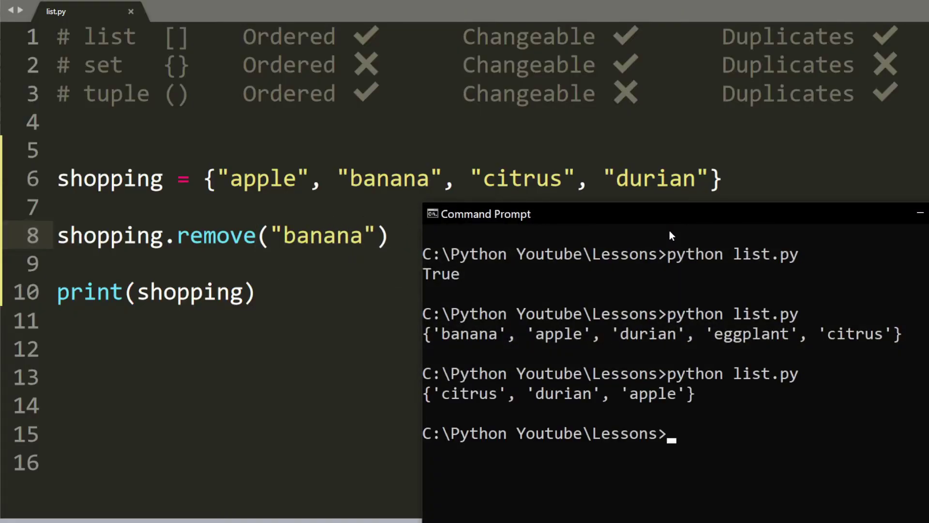
{"action": "left_click_drag", "start_coordinate": [441, 393], "coordinate": [686, 415]}
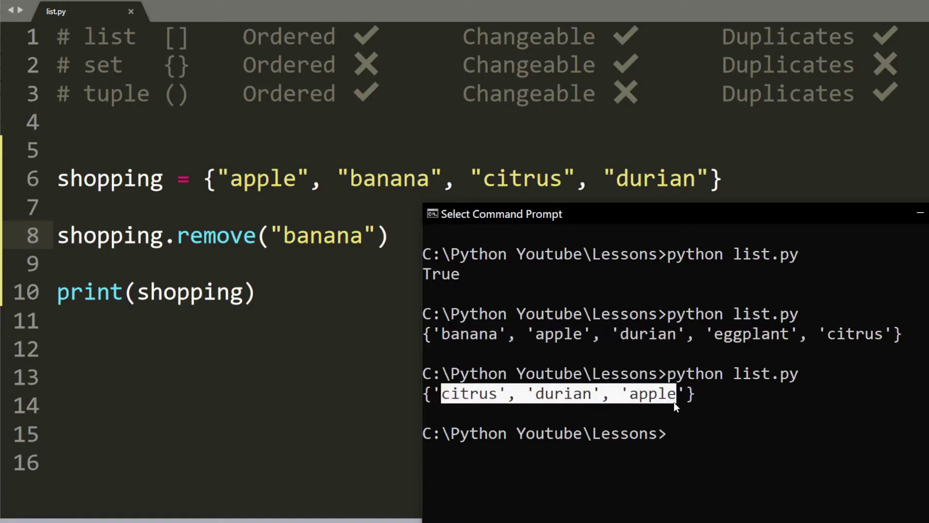
{"action": "left_click", "coordinate": [692, 456]}
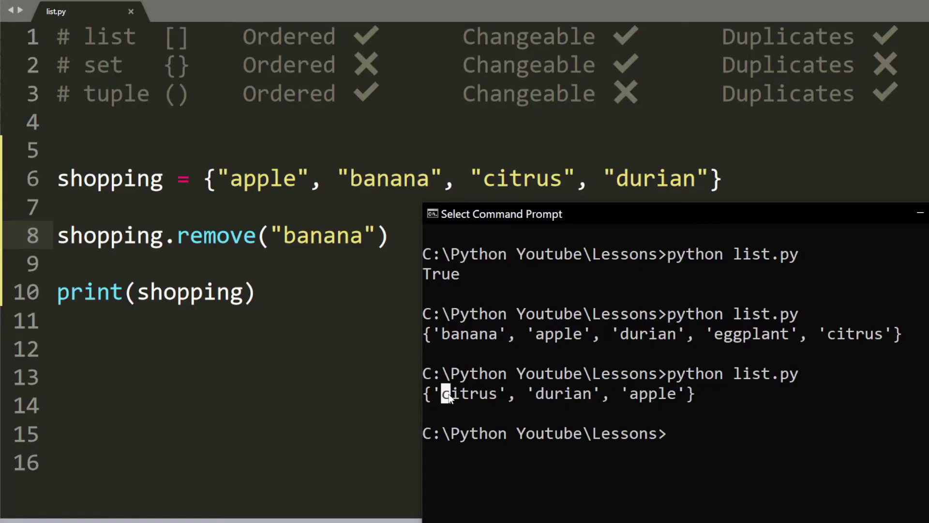
{"action": "left_click_drag", "start_coordinate": [447, 393], "coordinate": [690, 395]}
{"action": "left_click", "coordinate": [291, 376]}
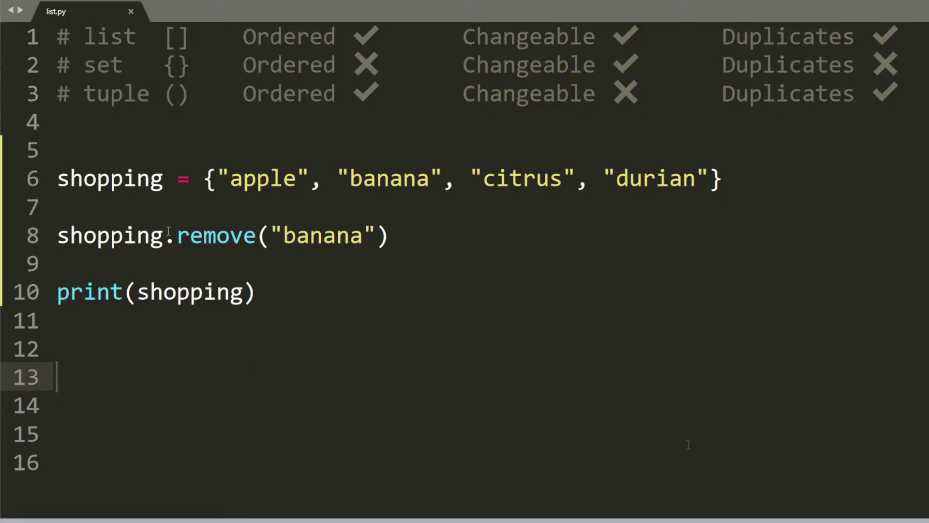
Change line 8 to shopping.add("citrus") and save
{"action": "double_click", "coordinate": [247, 236]}
{"action": "type", "text": "add"}
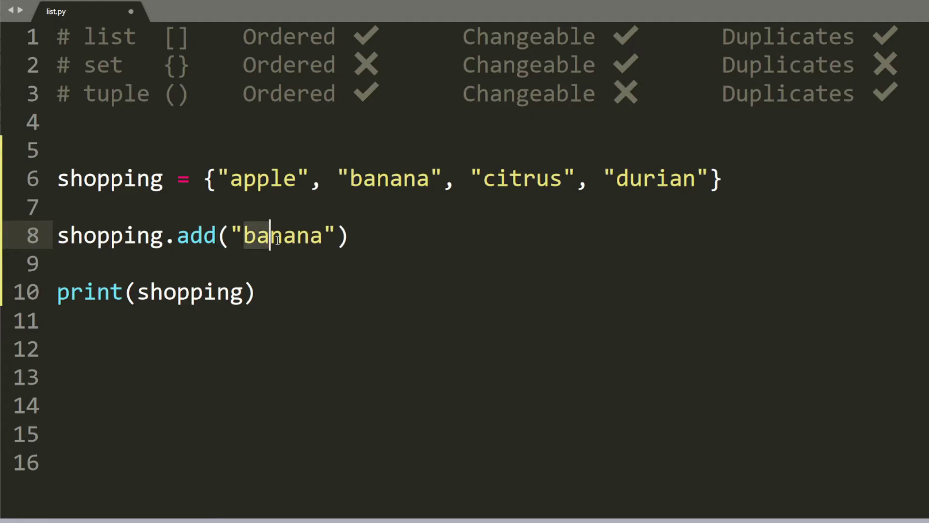
{"action": "left_click_drag", "start_coordinate": [244, 236], "coordinate": [324, 235]}
{"action": "type", "text": "ctr"}
{"action": "key", "text": "Return"}
{"action": "key", "text": "ctrl+s"}
Rerun list.py and highlight the single citrus in the printed set
{"action": "key", "text": "alt+Tab"}
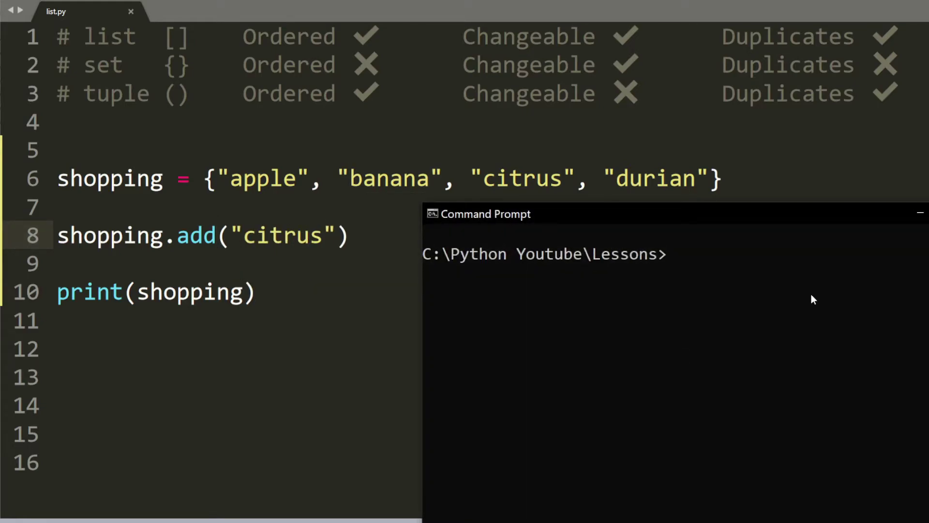
{"action": "key", "text": "Up"}
{"action": "key", "text": "Return"}
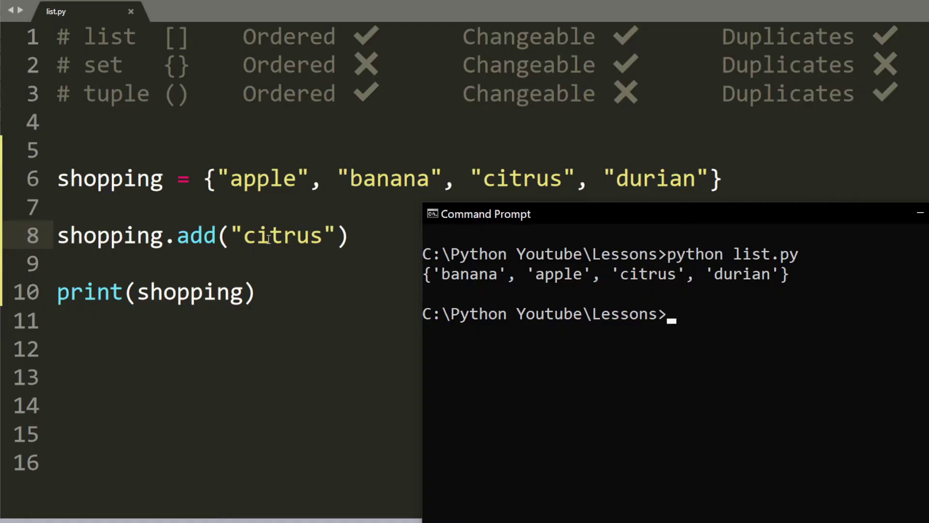
{"action": "left_click_drag", "start_coordinate": [612, 275], "coordinate": [680, 279]}
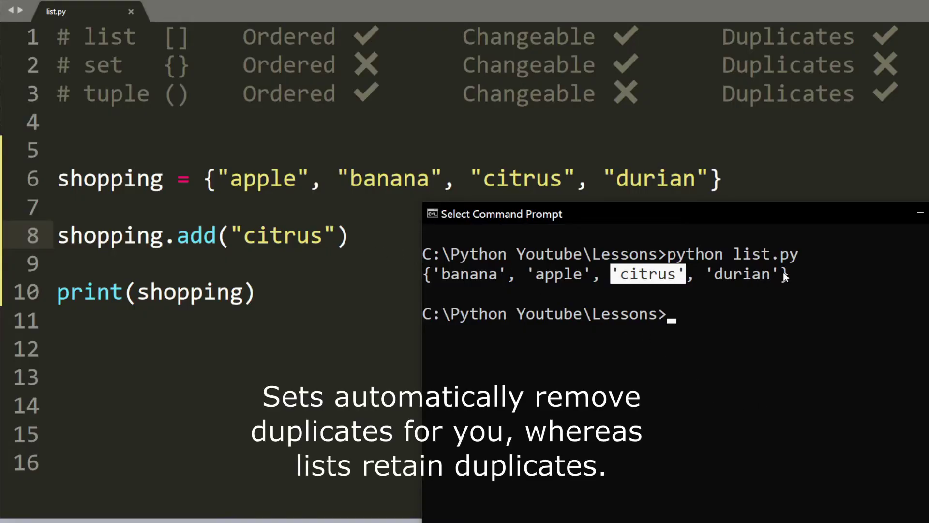
{"action": "left_click_drag", "start_coordinate": [784, 274], "coordinate": [864, 278]}
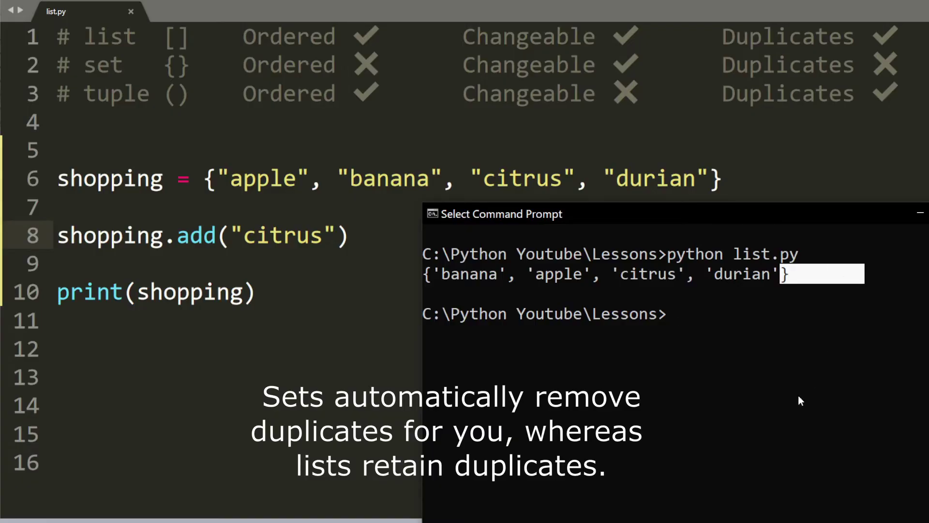
{"action": "key", "text": "alt+Tab"}
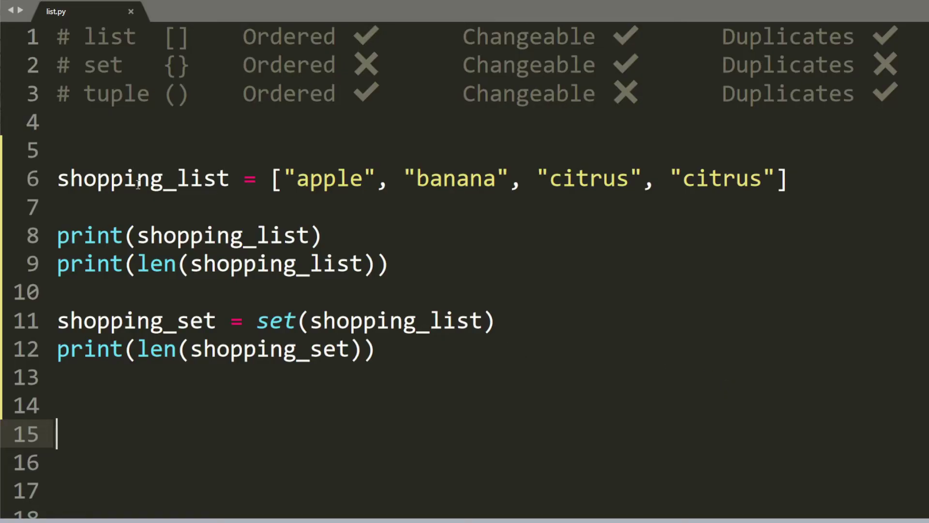
{"action": "left_click_drag", "start_coordinate": [58, 179], "coordinate": [224, 184]}
{"action": "left_click", "coordinate": [270, 179]}
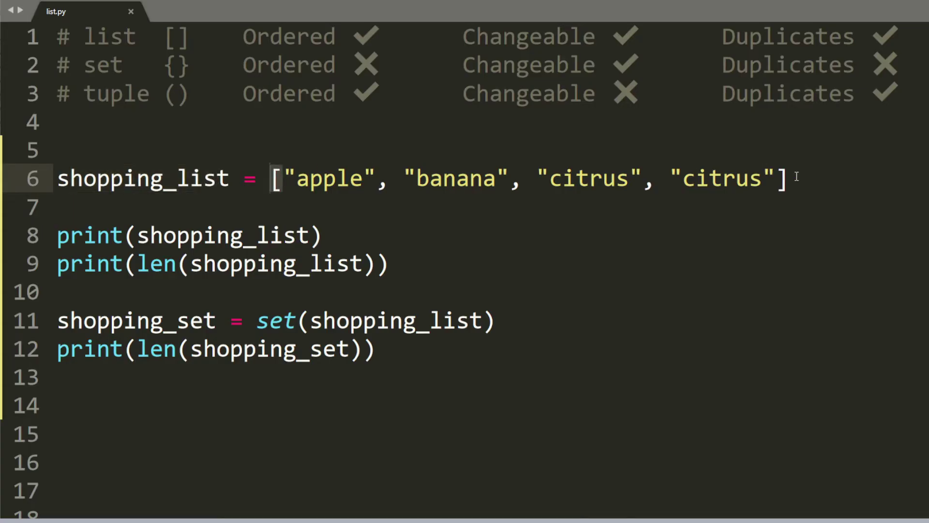
{"action": "left_click", "coordinate": [776, 178]}
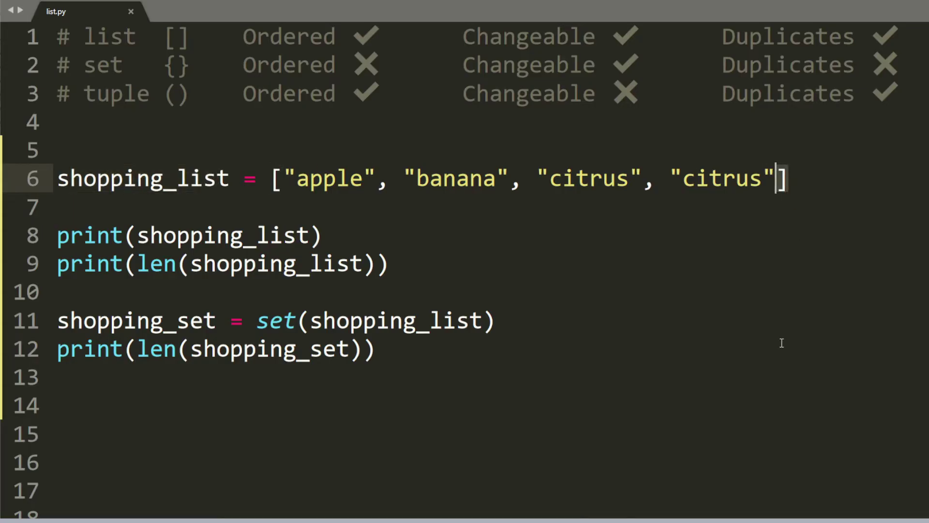
{"action": "left_click_drag", "start_coordinate": [323, 237], "coordinate": [56, 240]}
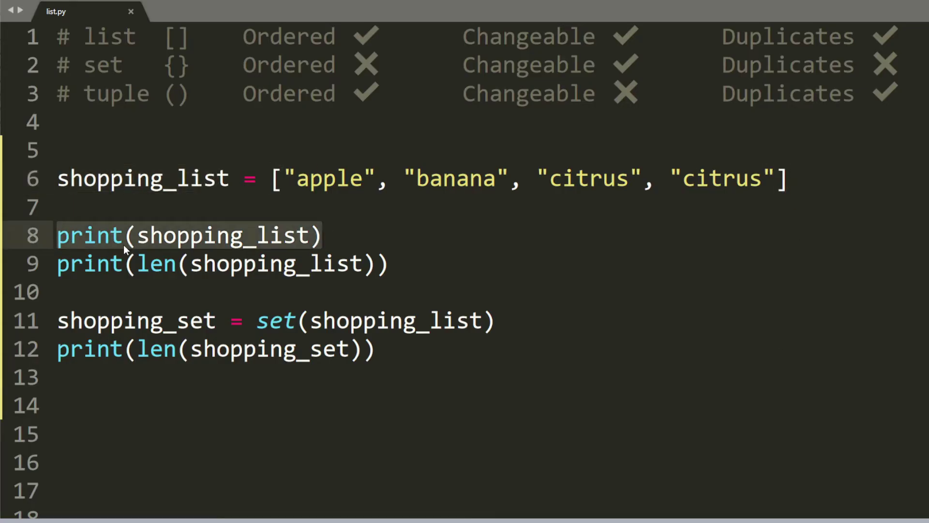
{"action": "left_click_drag", "start_coordinate": [136, 264], "coordinate": [376, 264]}
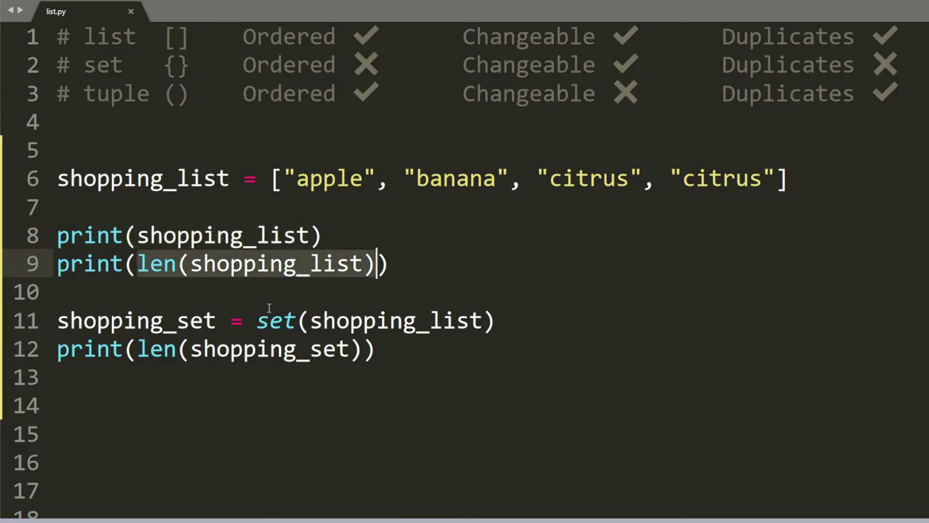
{"action": "left_click_drag", "start_coordinate": [258, 323], "coordinate": [311, 320]}
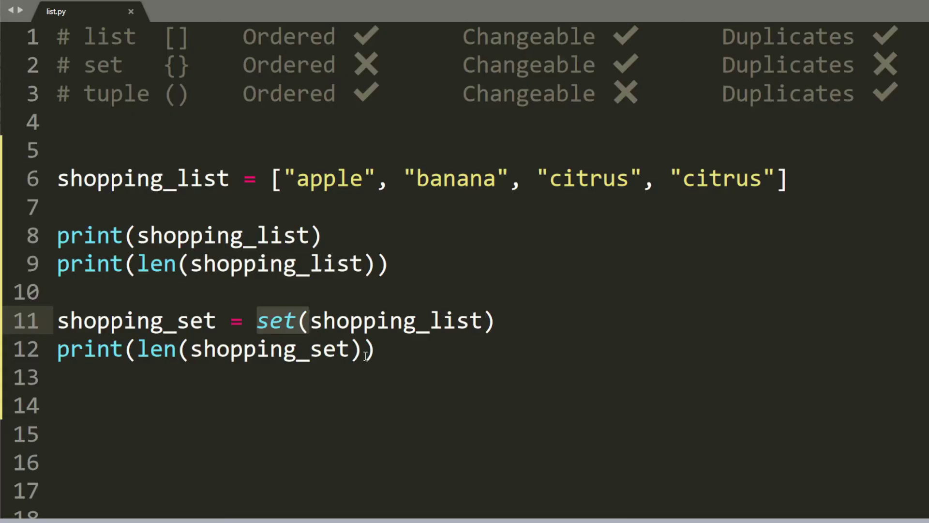
{"action": "left_click", "coordinate": [69, 321]}
{"action": "double_click", "coordinate": [69, 321]}
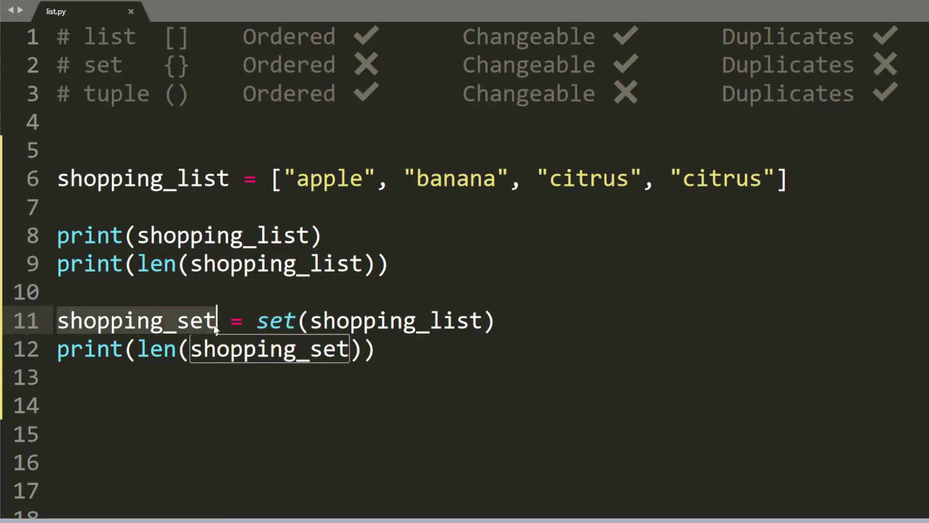
{"action": "left_click_drag", "start_coordinate": [311, 320], "coordinate": [473, 320]}
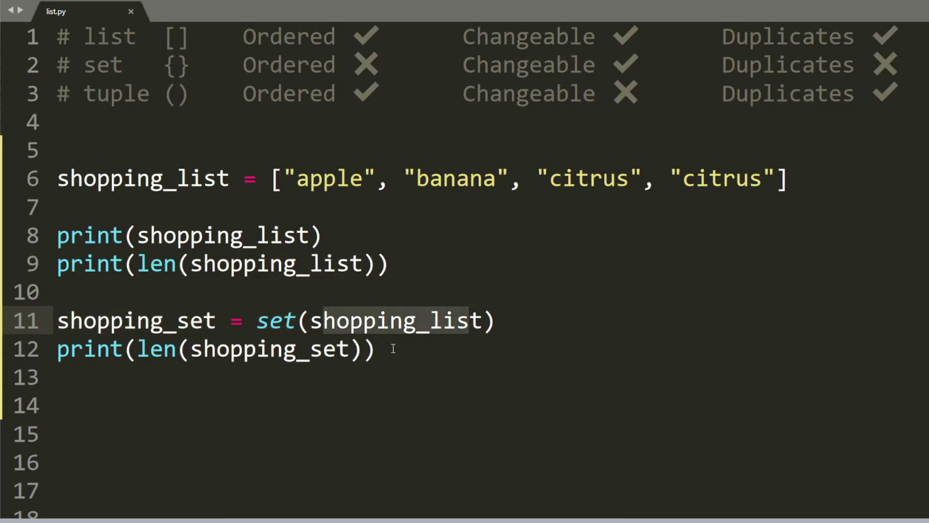
{"action": "left_click", "coordinate": [493, 321]}
{"action": "left_click_drag", "start_coordinate": [409, 353], "coordinate": [56, 353]}
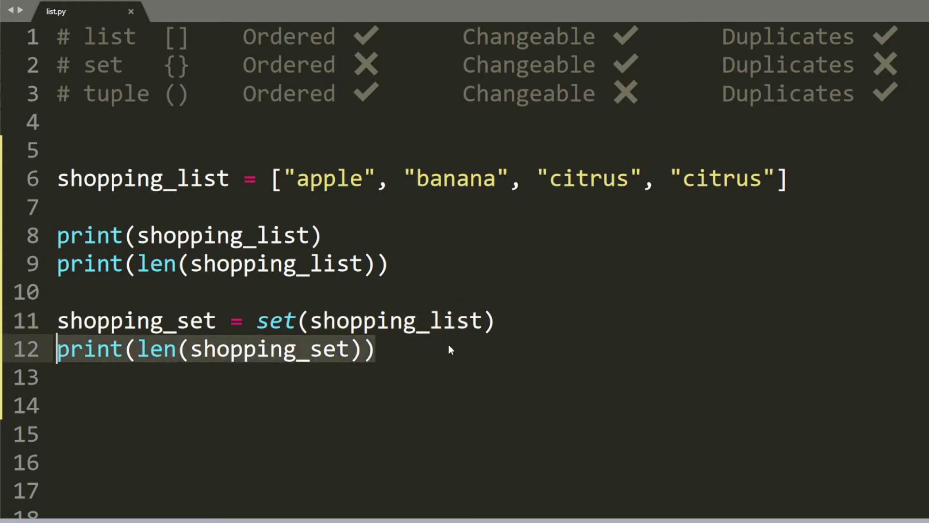
Duplicate line 12 into print(shopping_set) by dropping len( and a parenthesis, then save
{"action": "key", "text": "ctrl+c"}
{"action": "left_click", "coordinate": [533, 321]}
{"action": "key", "text": "Return"}
{"action": "key", "text": "ctrl+v"}
{"action": "left_click", "coordinate": [137, 348]}
{"action": "key", "text": "Delete"}
{"action": "key", "text": "Delete"}
{"action": "key", "text": "Delete"}
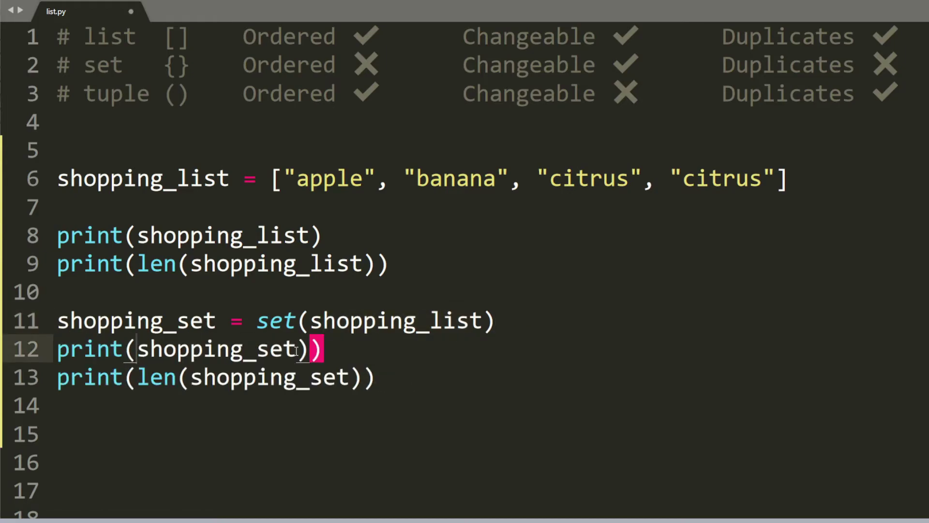
{"action": "left_click", "coordinate": [297, 350]}
{"action": "key", "text": "Delete"}
{"action": "key", "text": "ctrl+s"}
Rerun list.py and compare the 4-item list with the 3-item set
{"action": "key", "text": "alt+Tab"}
{"action": "key", "text": "Up"}
{"action": "key", "text": "Return"}
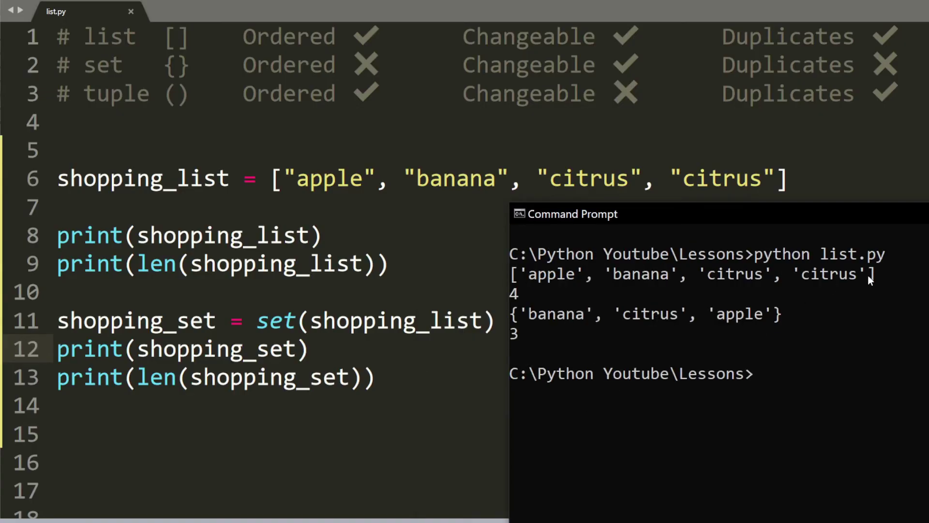
{"action": "left_click_drag", "start_coordinate": [868, 276], "coordinate": [521, 294]}
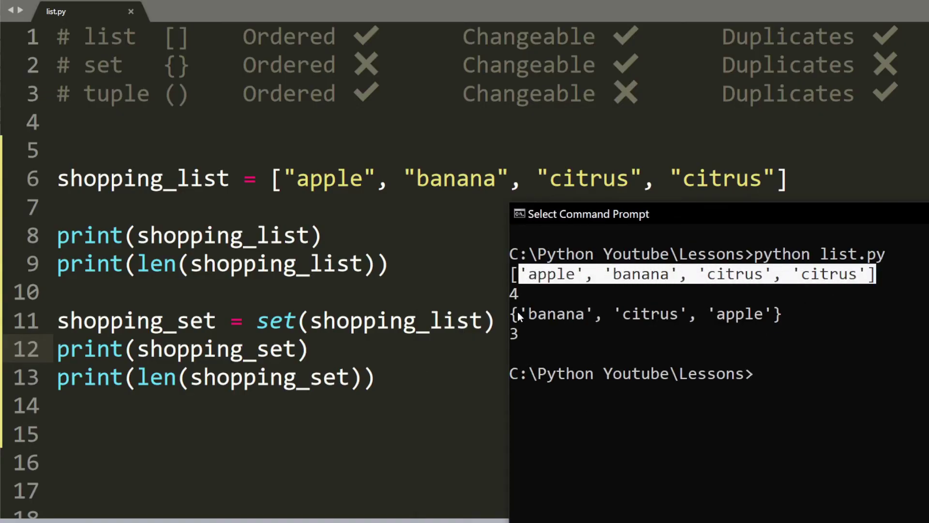
{"action": "left_click_drag", "start_coordinate": [518, 314], "coordinate": [781, 314]}
{"action": "left_click", "coordinate": [515, 334]}
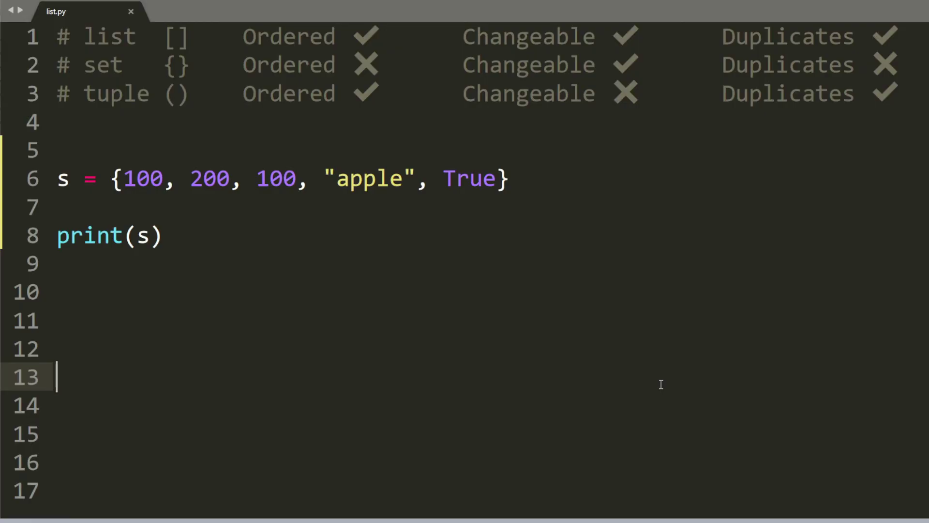
{"action": "left_click_drag", "start_coordinate": [122, 178], "coordinate": [482, 179]}
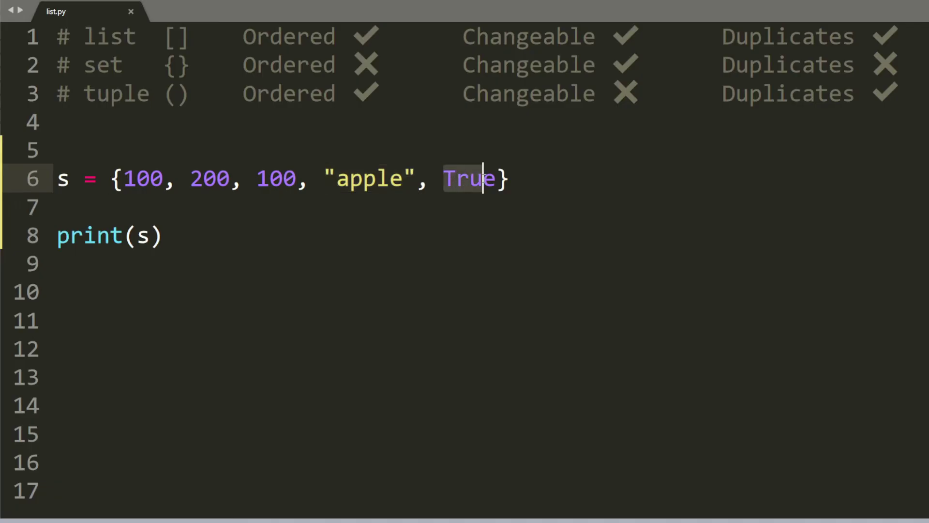
{"action": "left_click_drag", "start_coordinate": [136, 37], "coordinate": [84, 37]}
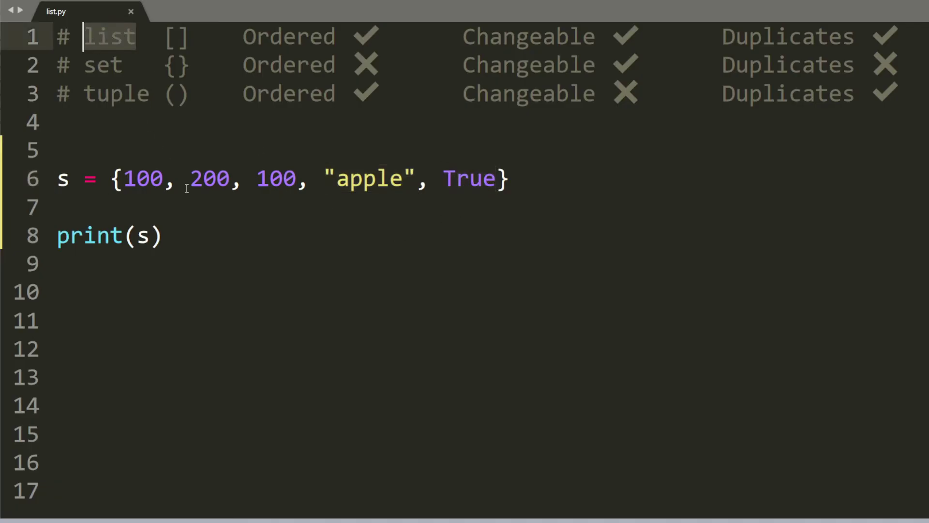
{"action": "left_click", "coordinate": [196, 101]}
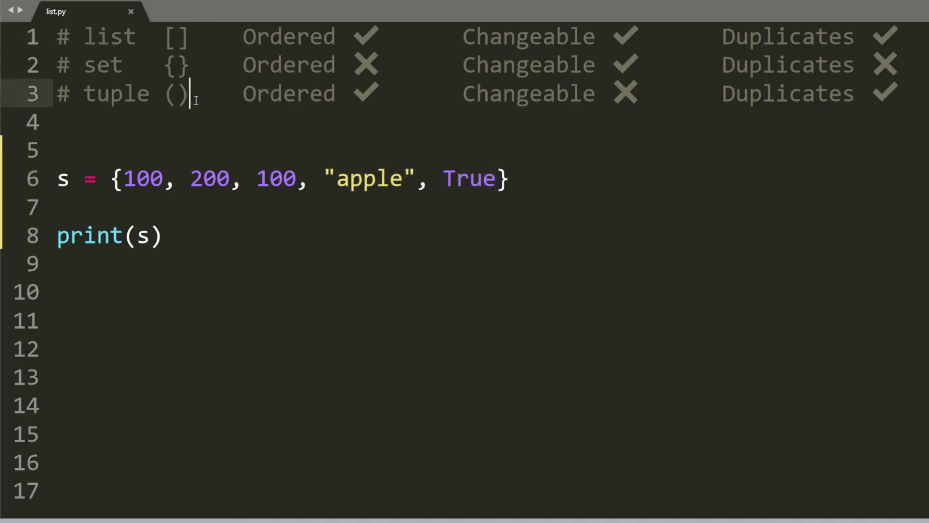
{"action": "mouse_move", "coordinate": [196, 100]}
{"action": "left_mouse_down"}
{"action": "mouse_move", "coordinate": [84, 95]}
{"action": "mouse_move", "coordinate": [124, 65]}
{"action": "left_mouse_up"}
{"action": "left_click", "coordinate": [551, 381]}
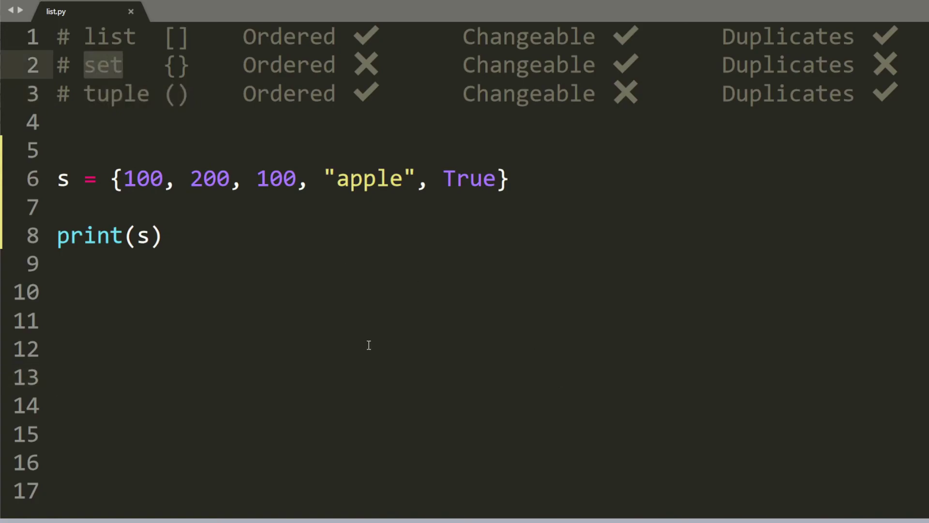